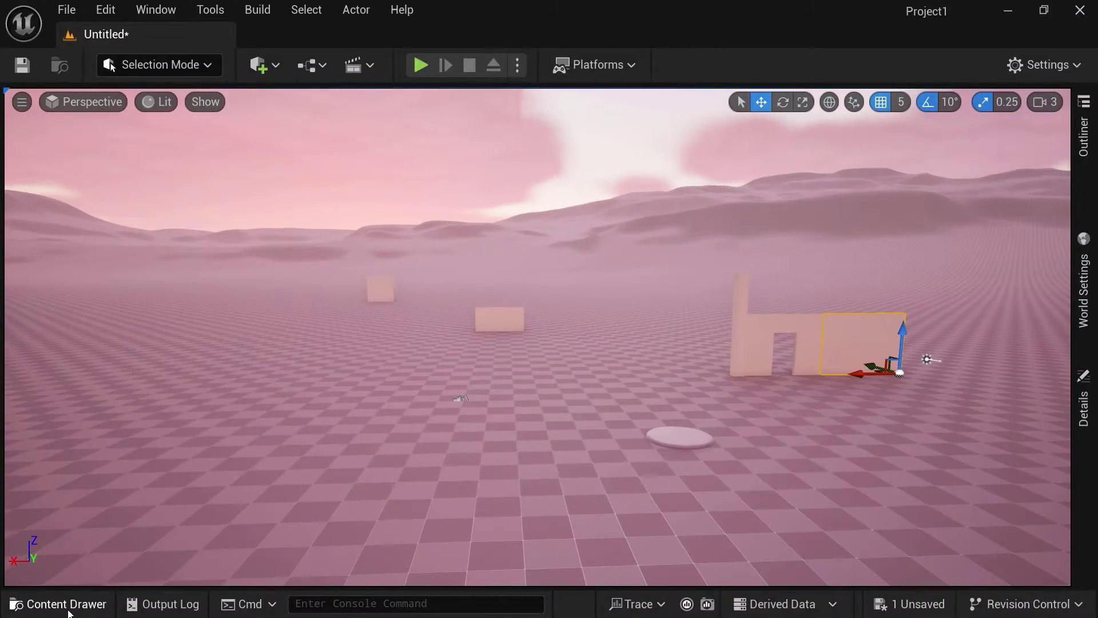
Step: Drag an Exponential Height Fog and a Volumetric Cloud from Visual Effects into the level viewport
click(60, 603)
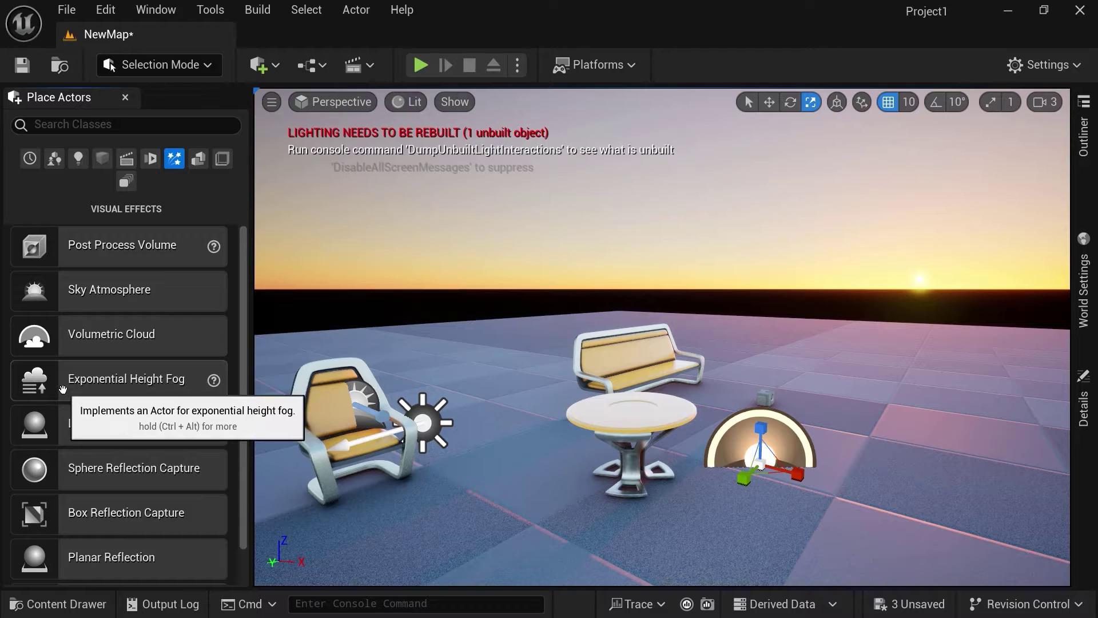
drag(68, 388, 863, 441)
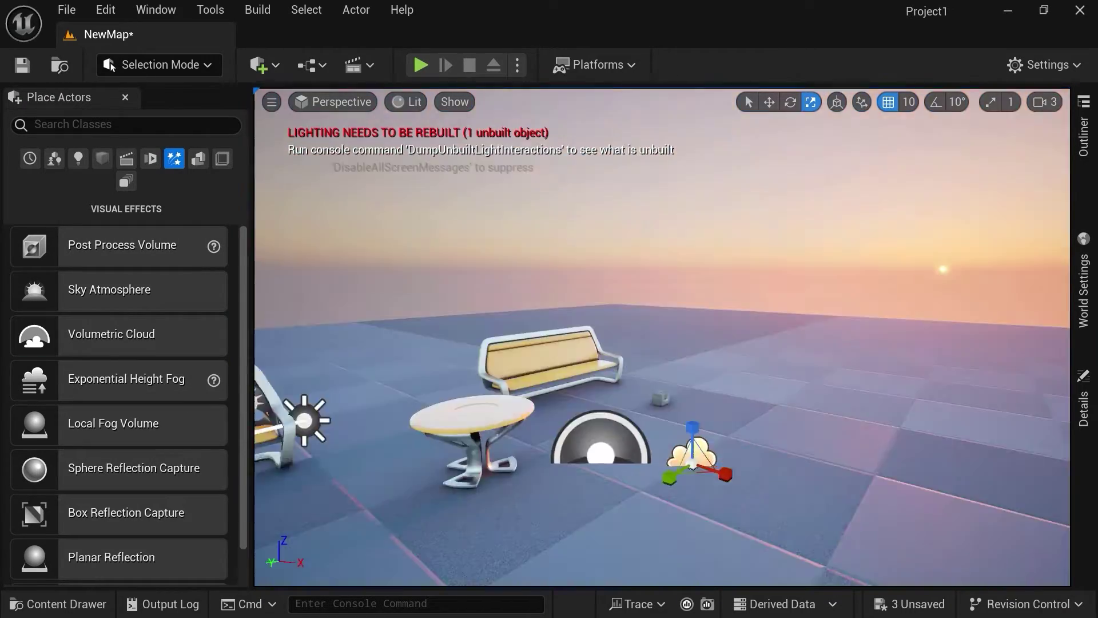
right_drag(662, 343, 629, 332)
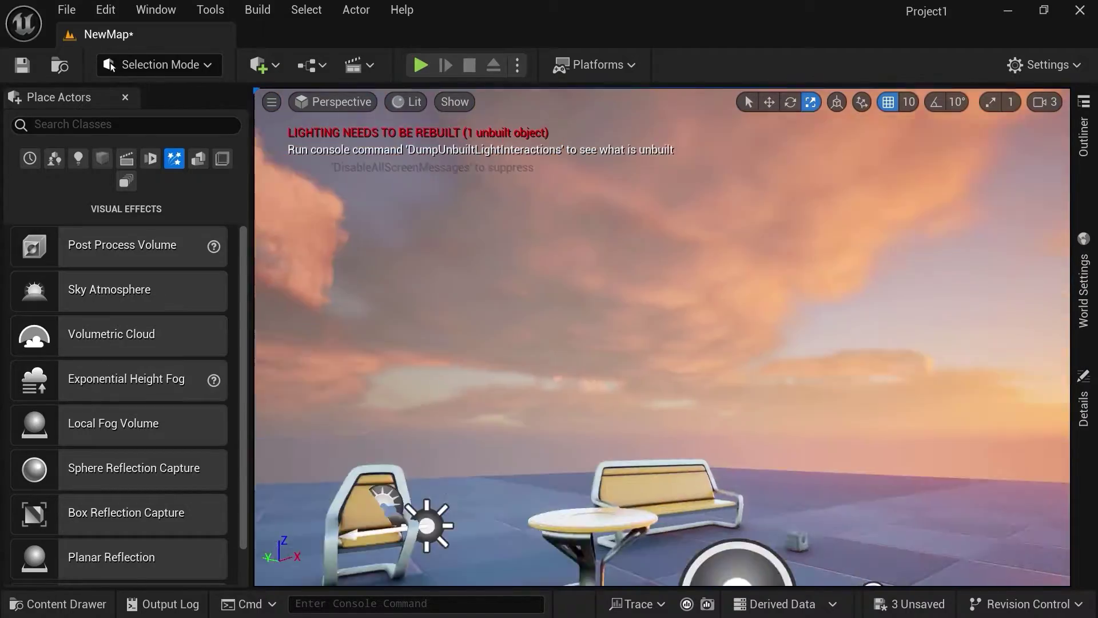
right_drag(658, 343, 629, 343)
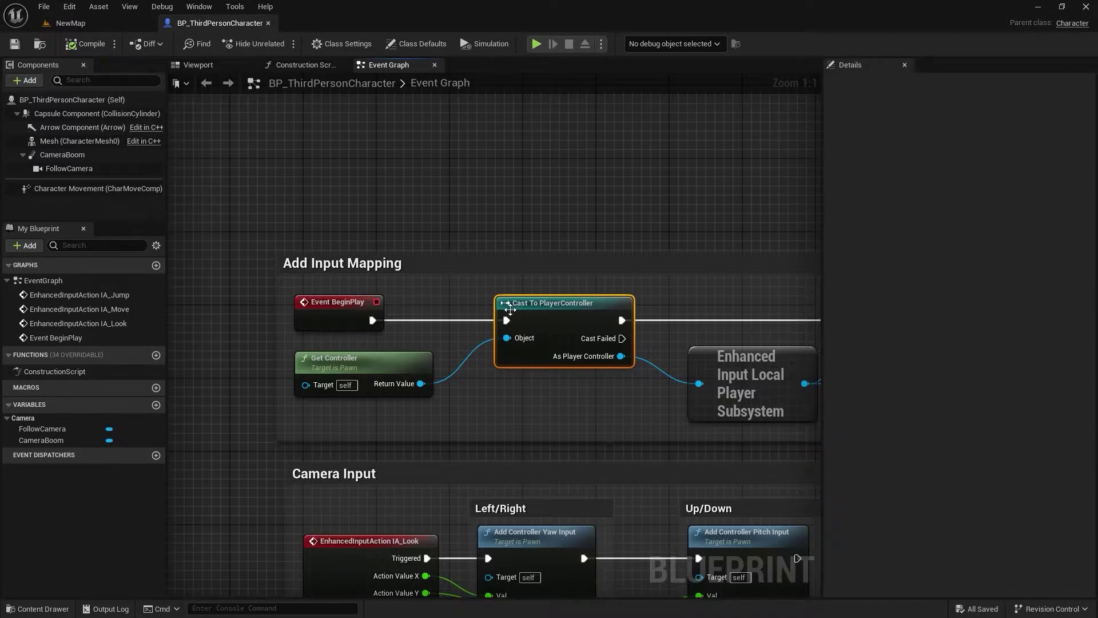
Step: Pan across BP_ThirdPersonCharacter's Add Input Mapping chain and select its nodes
right_drag(739, 370, 585, 357)
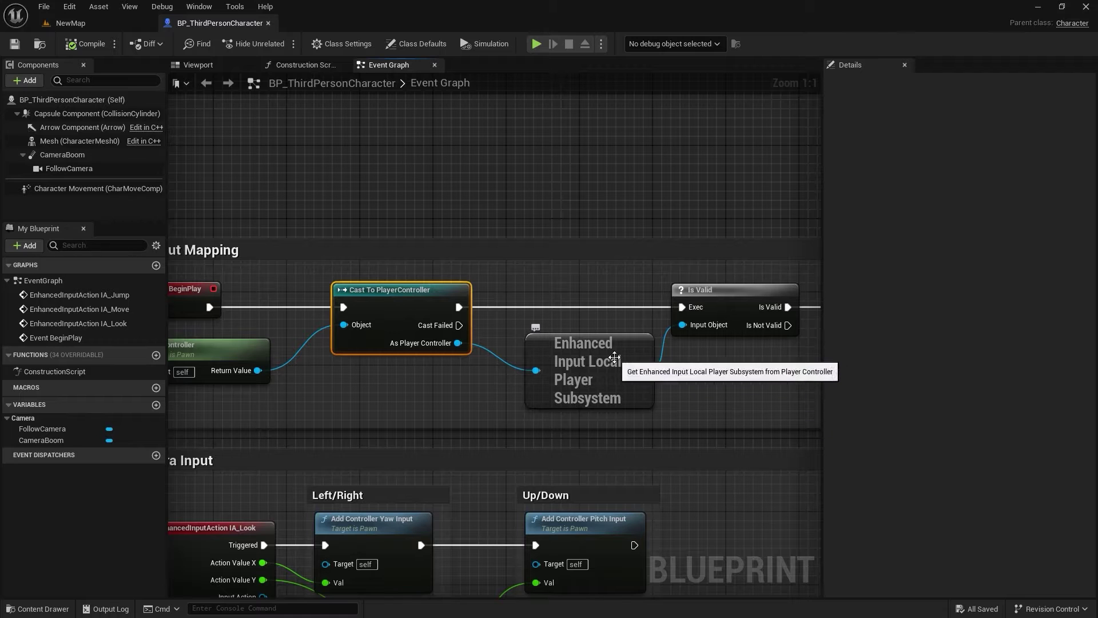
right_drag(615, 357, 438, 327)
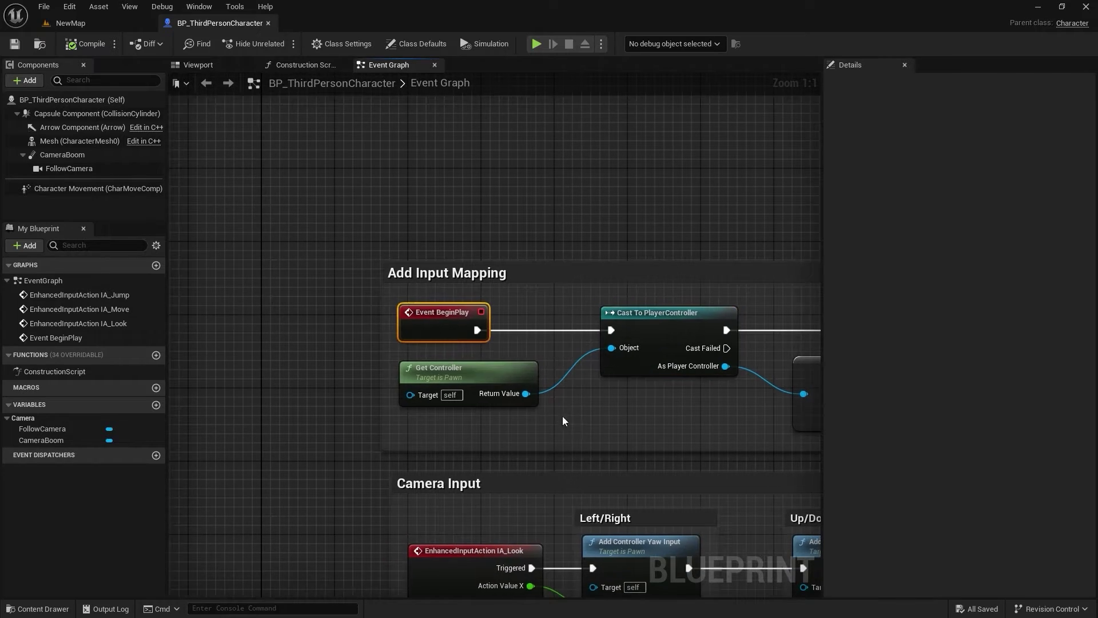
right_drag(563, 421, 669, 311)
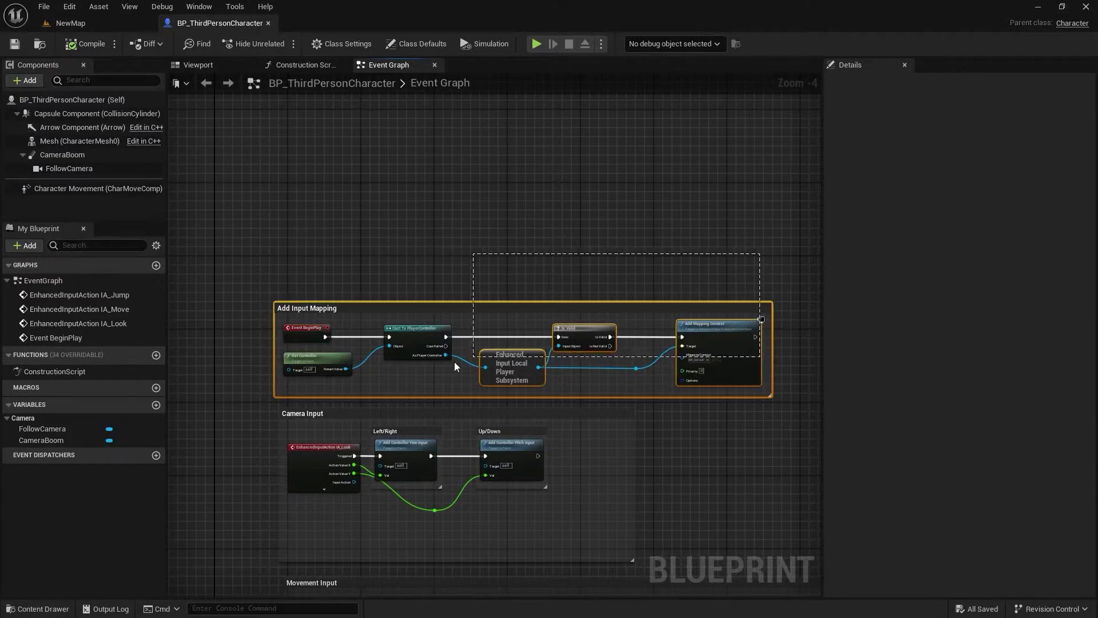
drag(736, 259, 599, 363)
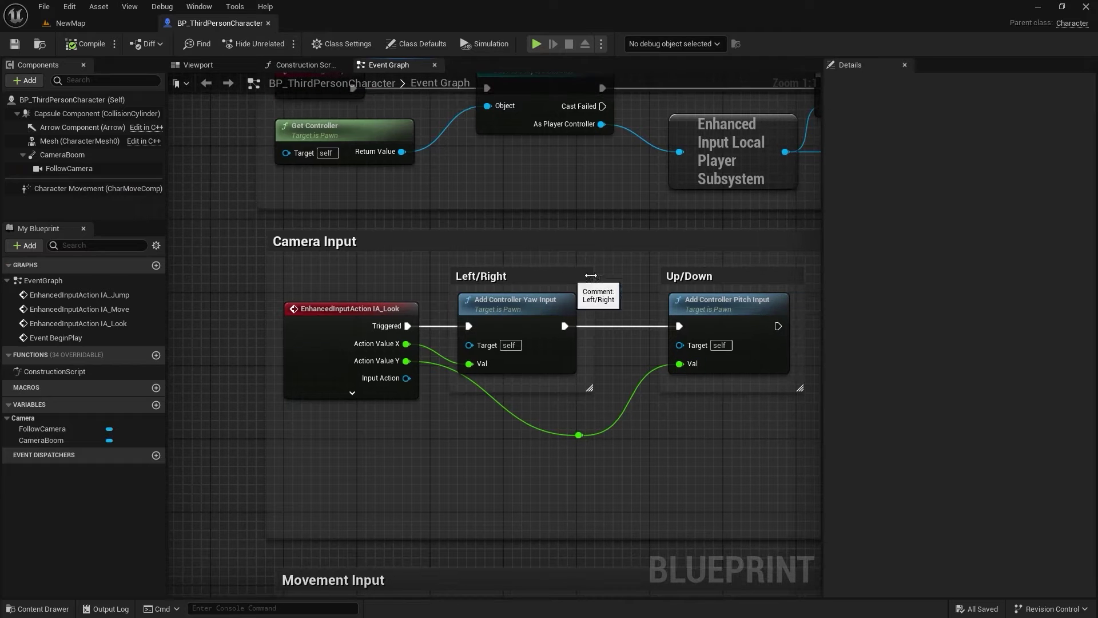
Step: Create an Actor-based Blueprint Class named BP_Actor in the Content Drawer and open it
right_drag(591, 275, 509, 271)
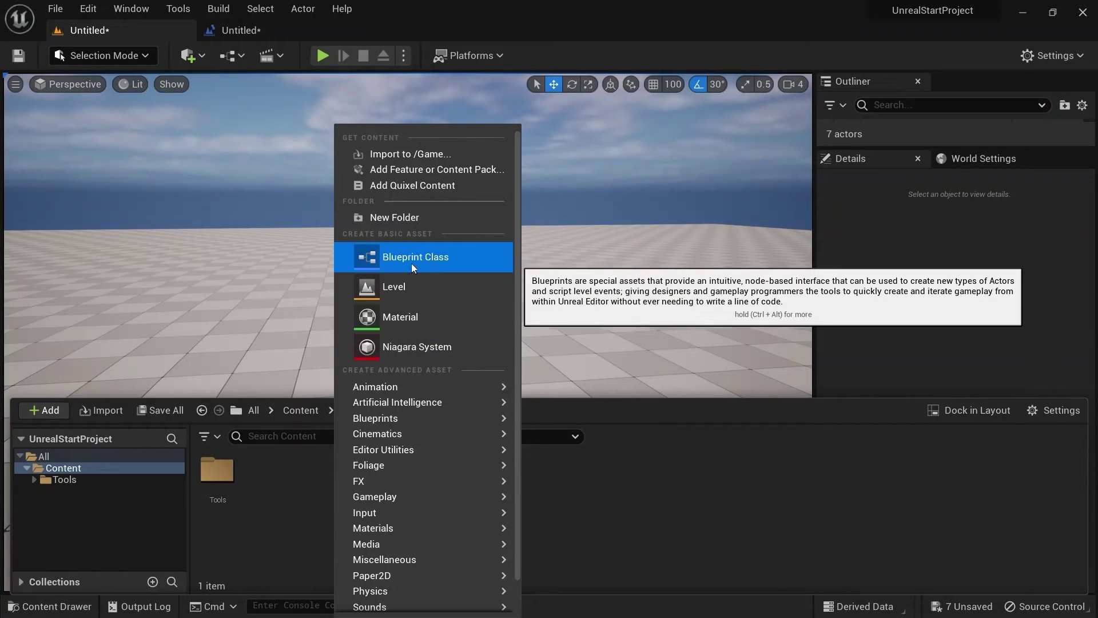
click(400, 259)
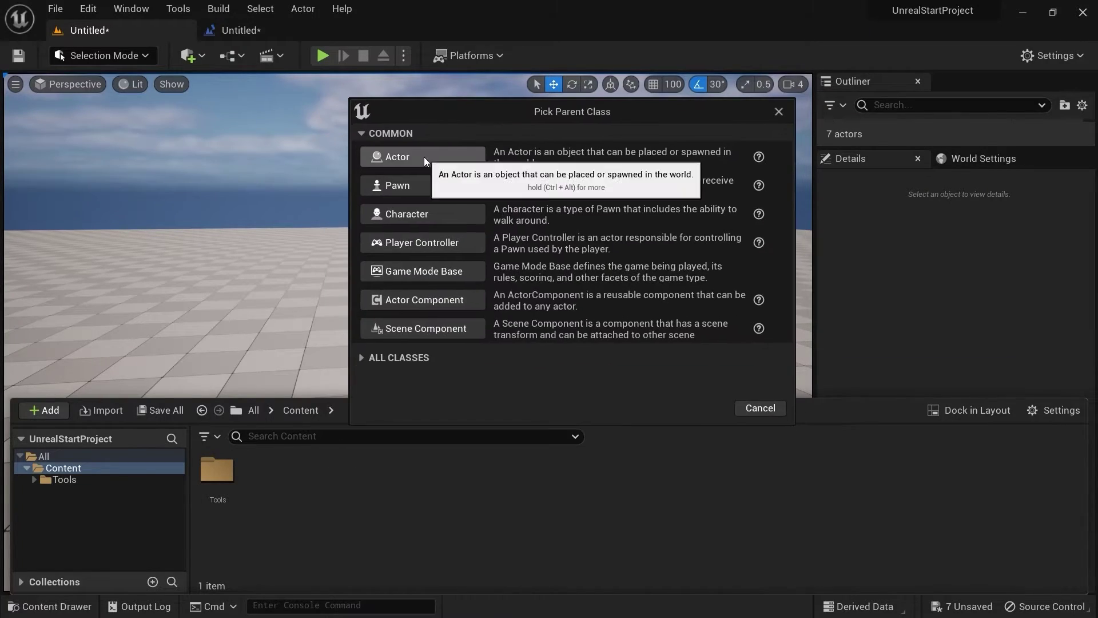
click(424, 156)
text(BP_Actor)
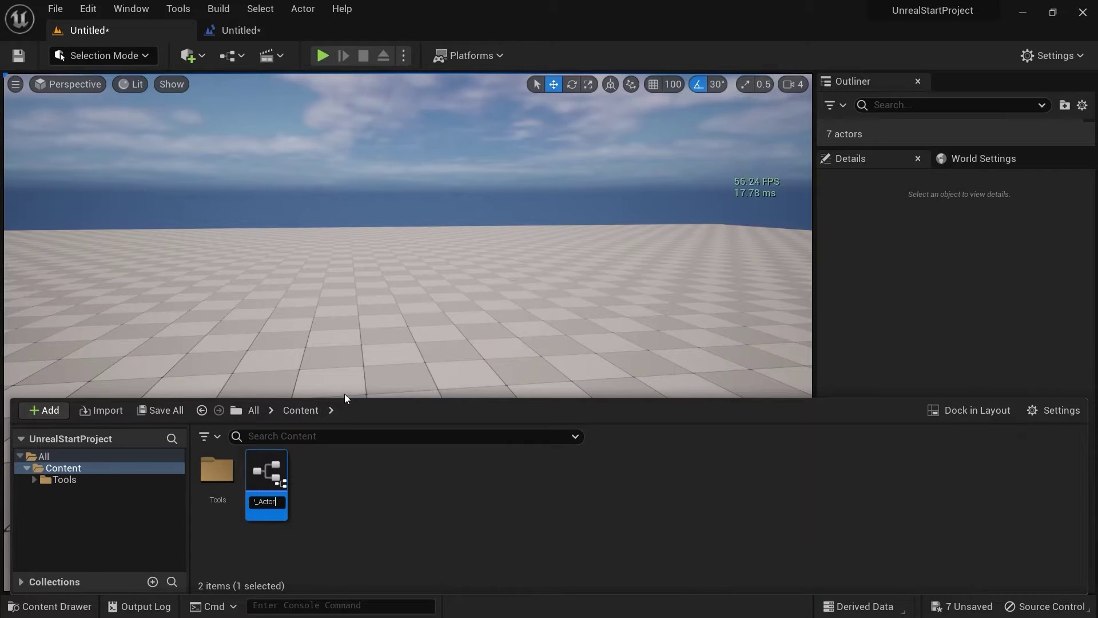
key(Return)
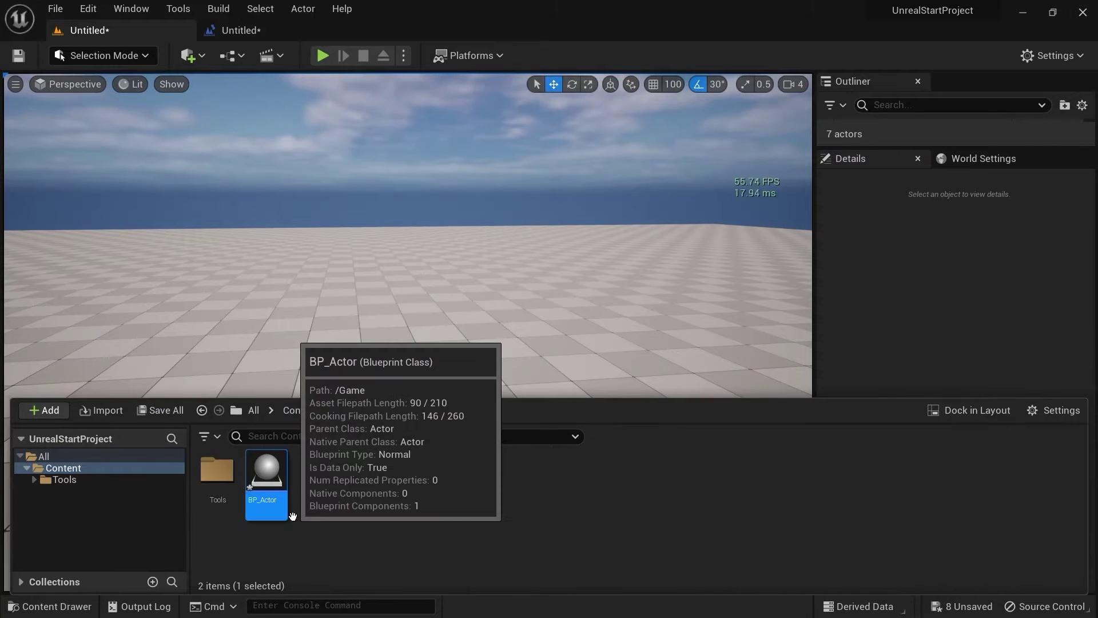
double_click(266, 486)
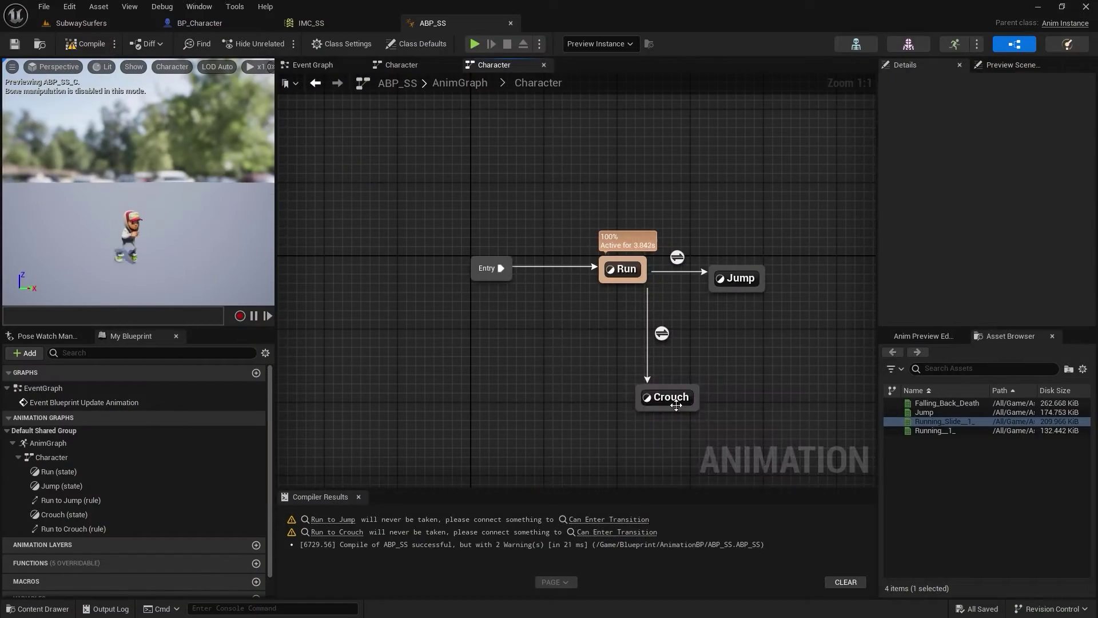
Step: Add an Event Tick node to BP_Actor's Event Graph
click(633, 408)
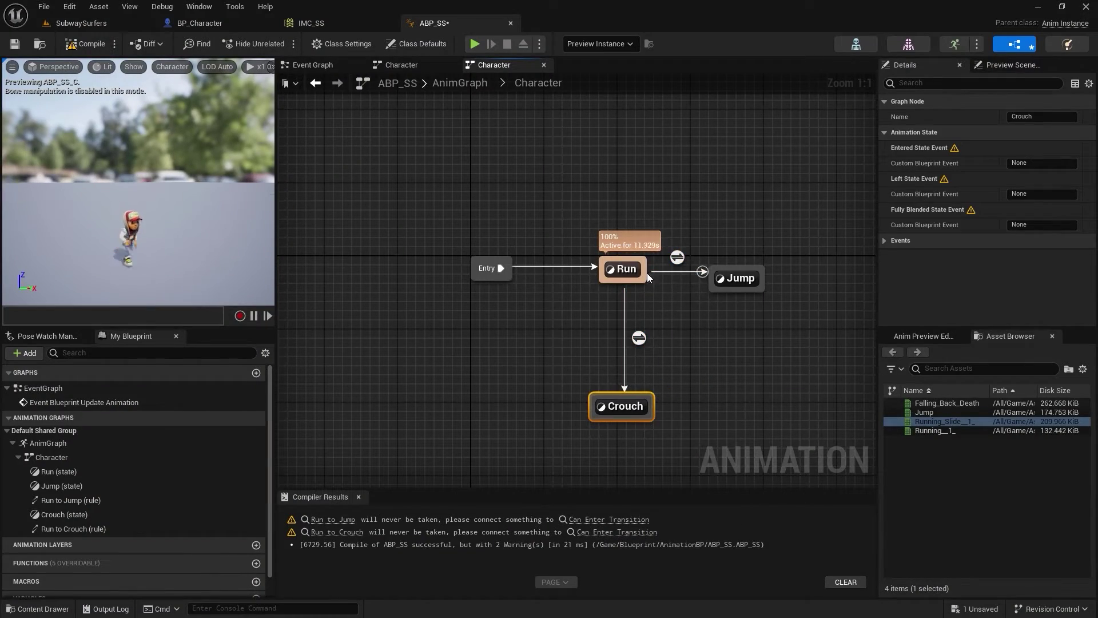
drag(610, 284, 612, 397)
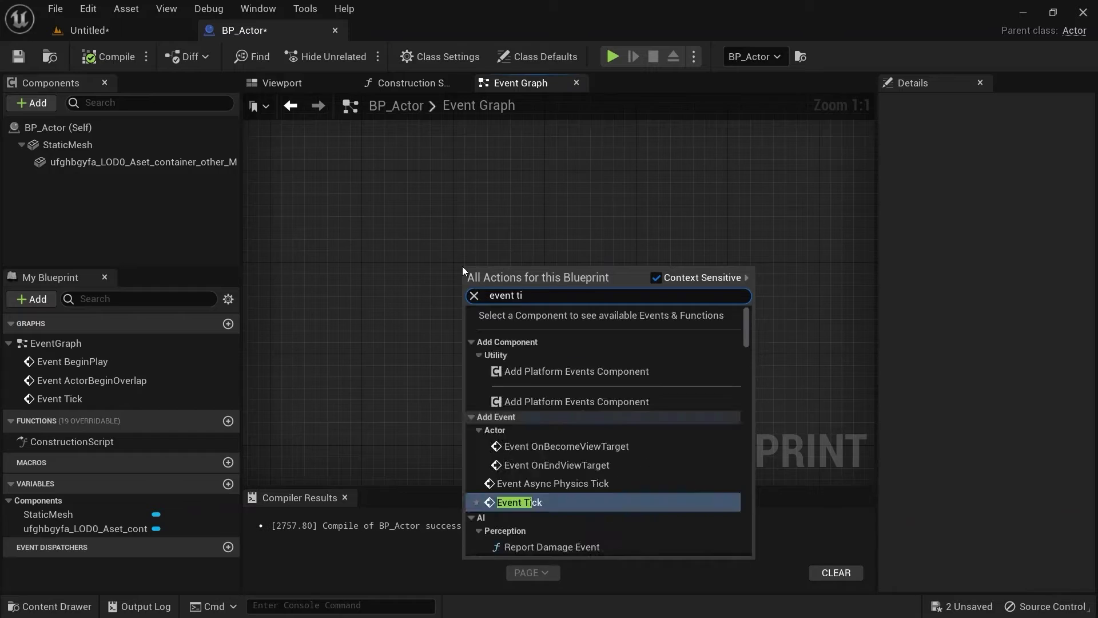
key(Return)
Step: Add an Add Actor Local Rotation node, then play the level to test the rotation
right_click(536, 283)
text(add rot)
key(Return)
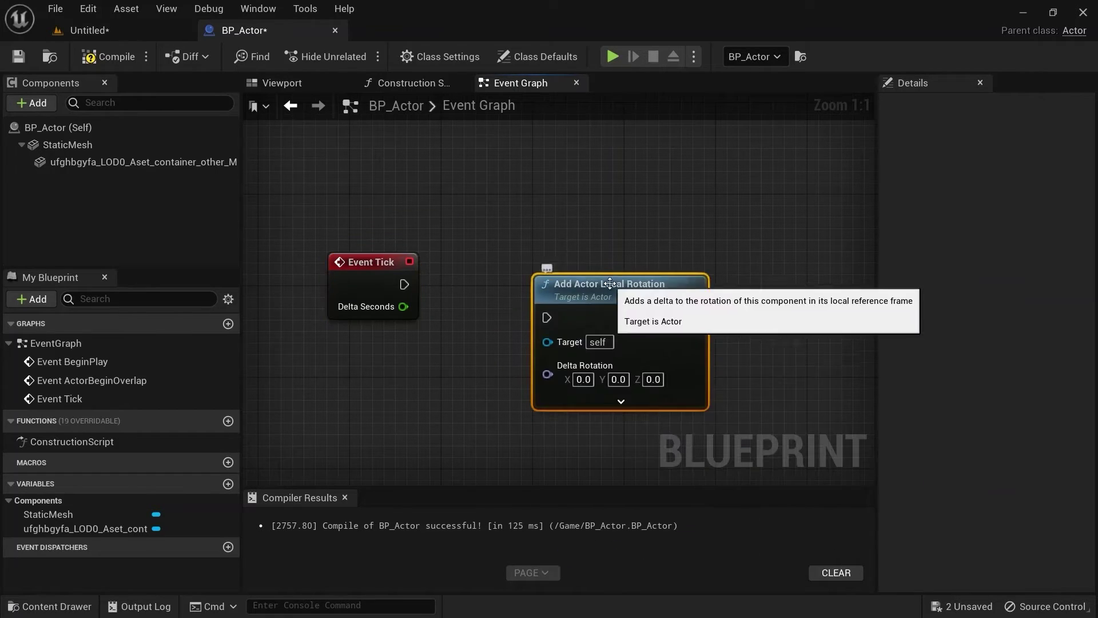
click(466, 333)
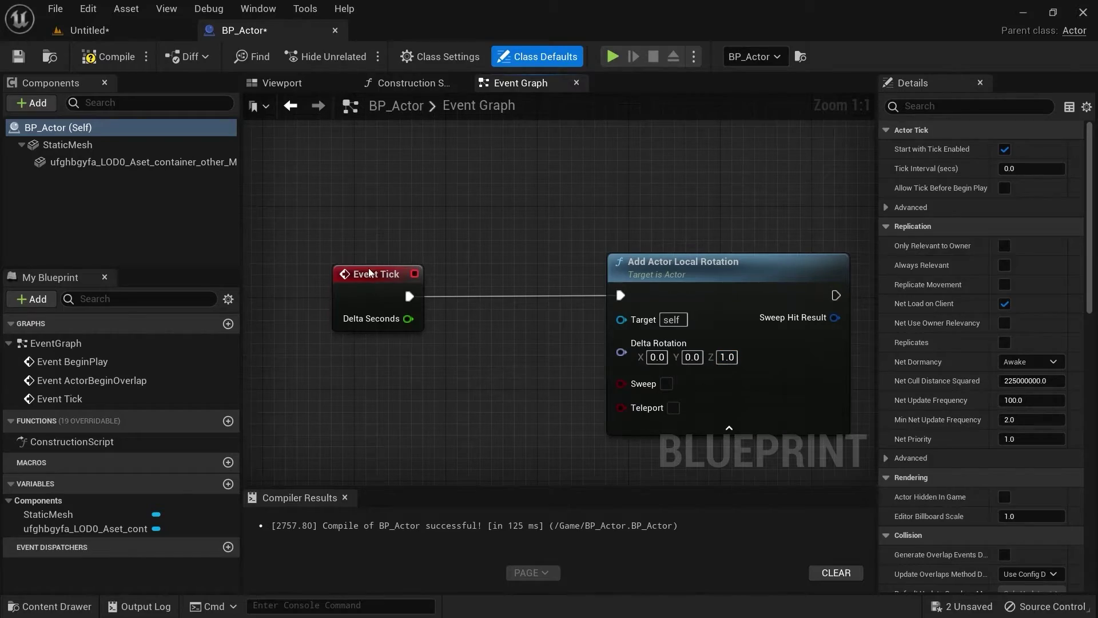
click(89, 30)
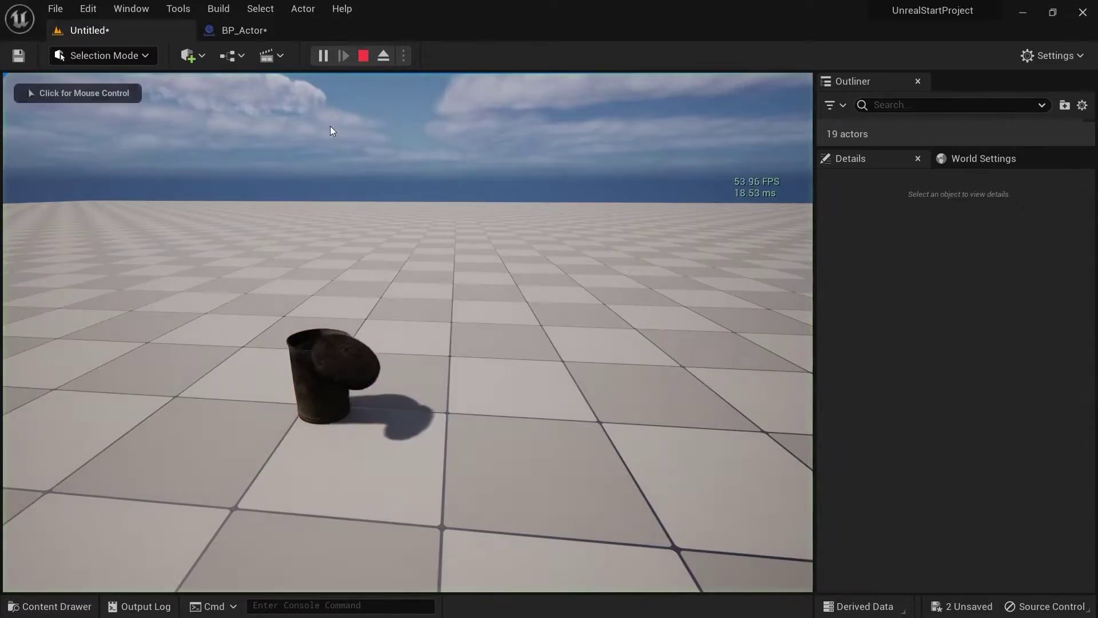
click(331, 127)
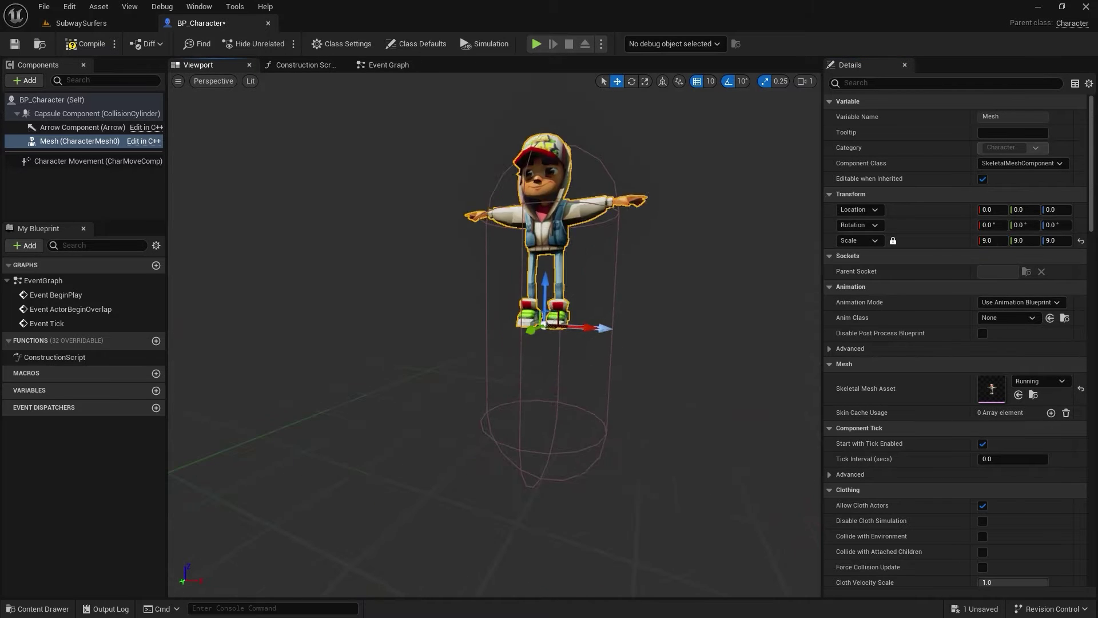
Step: Select the character's mesh component and switch to the move tool
click(91, 113)
click(80, 141)
key(w)
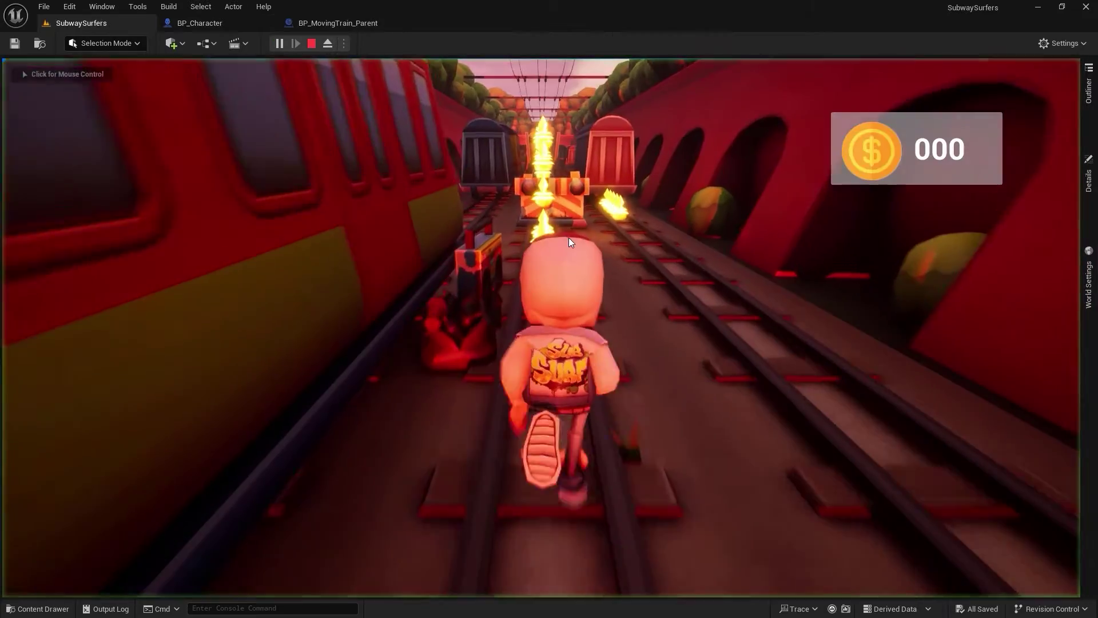
Step: Steer the runner: jump a barrier, change lanes left and right, and roll under a barrier
key(space)
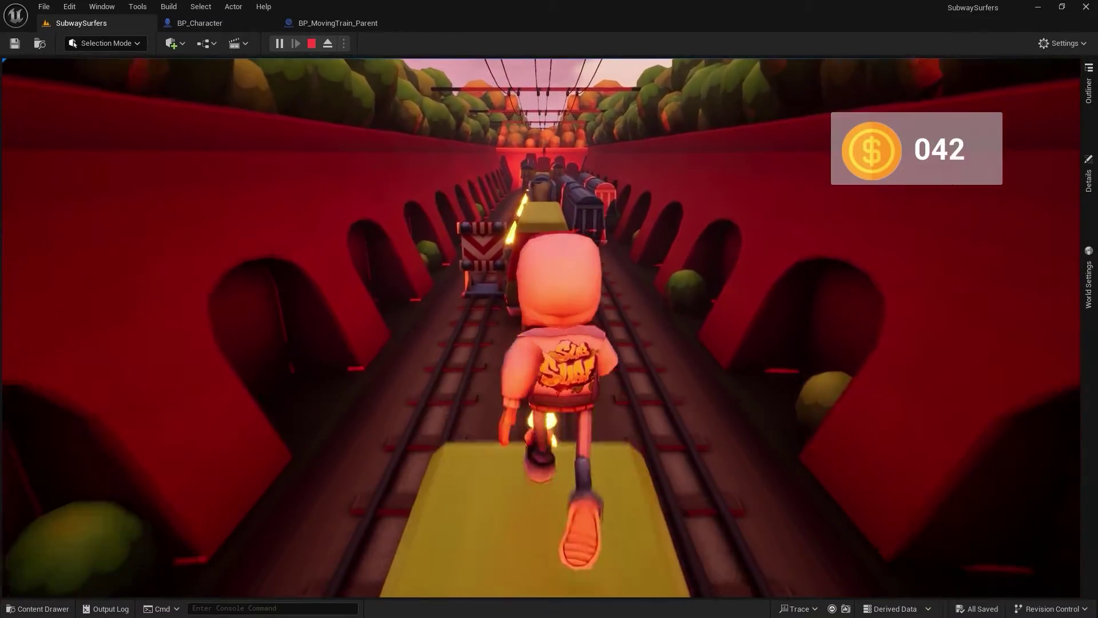
key(Left)
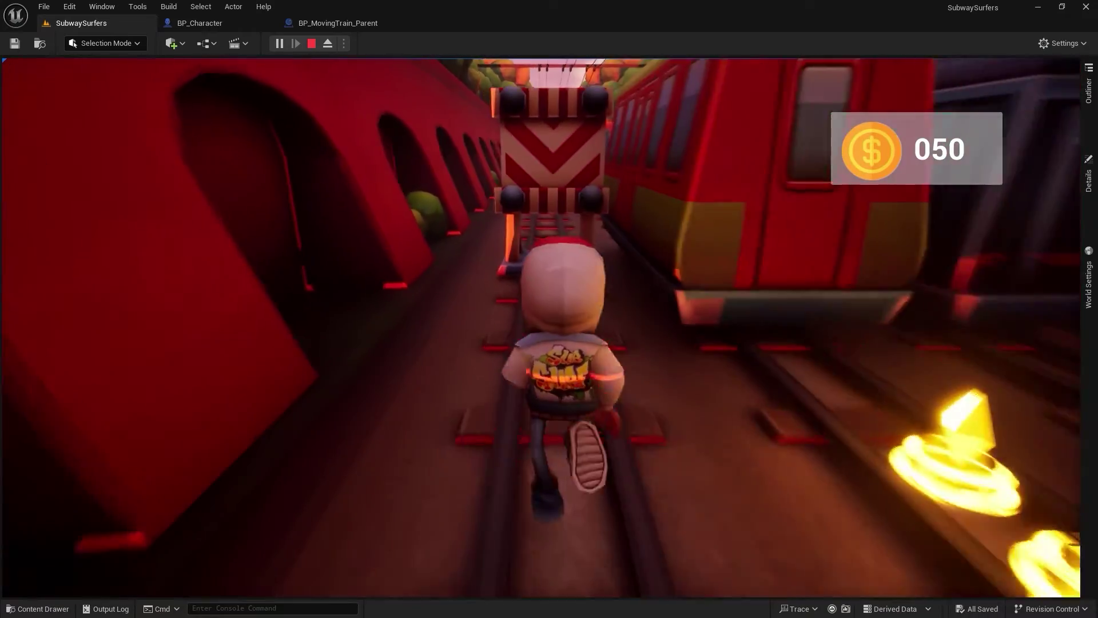
key(Down)
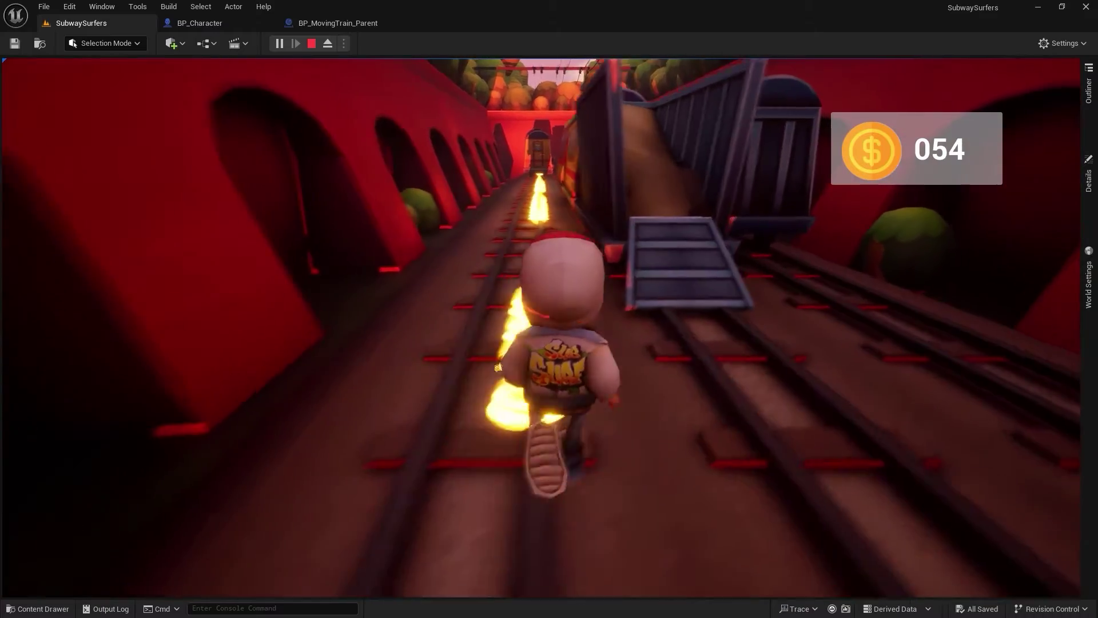
key(Right)
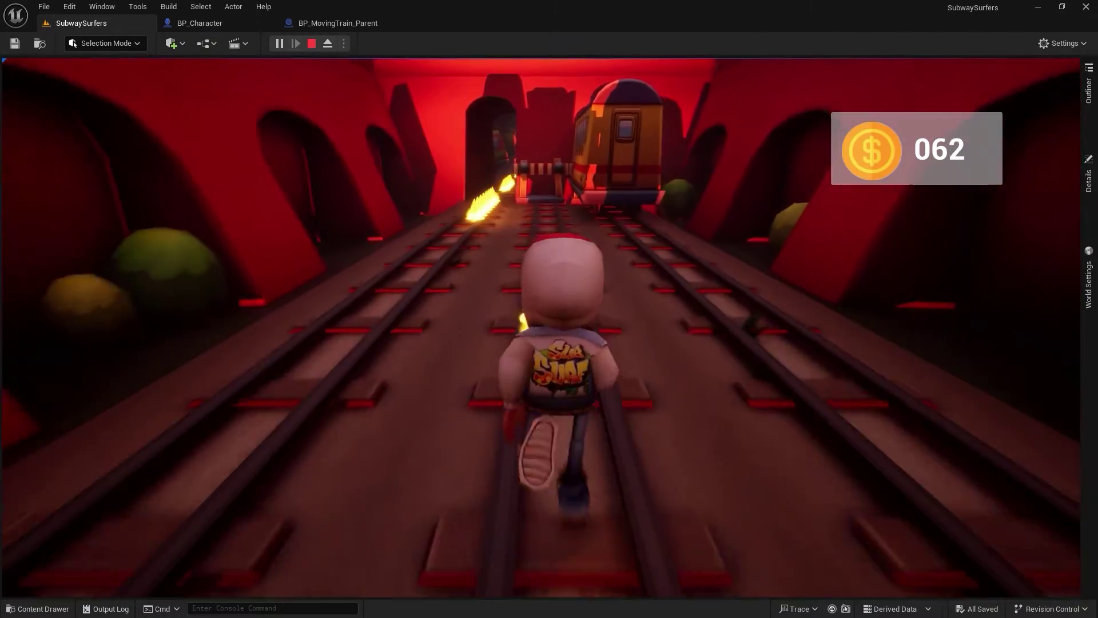
key(Left)
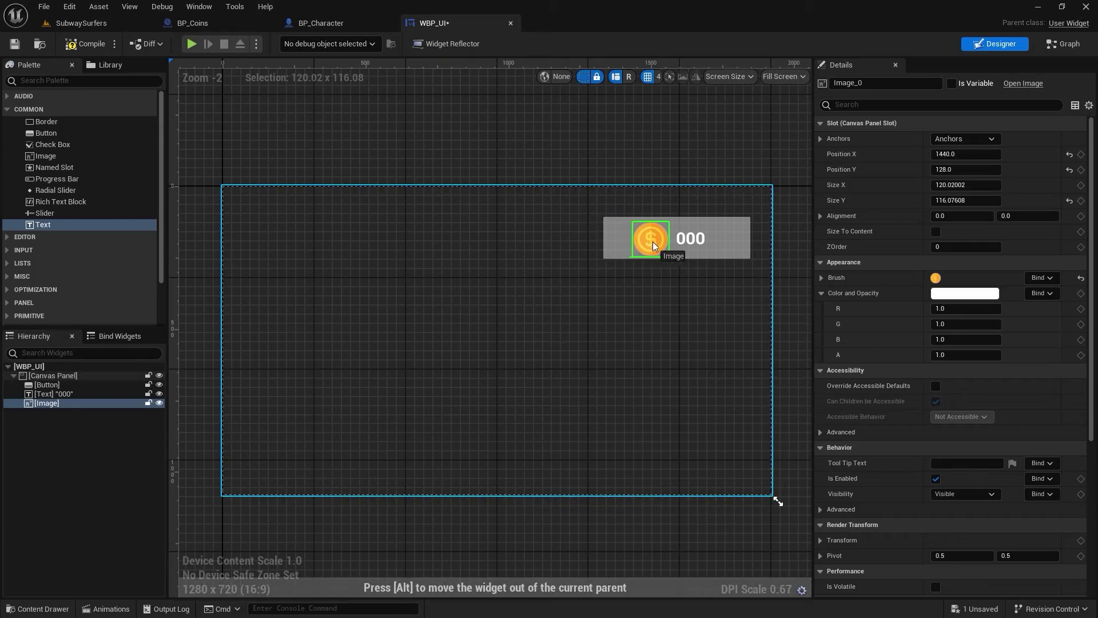
Step: Add a Create Widget node after Add Mapping Context with WBP_UI as its class
click(606, 236)
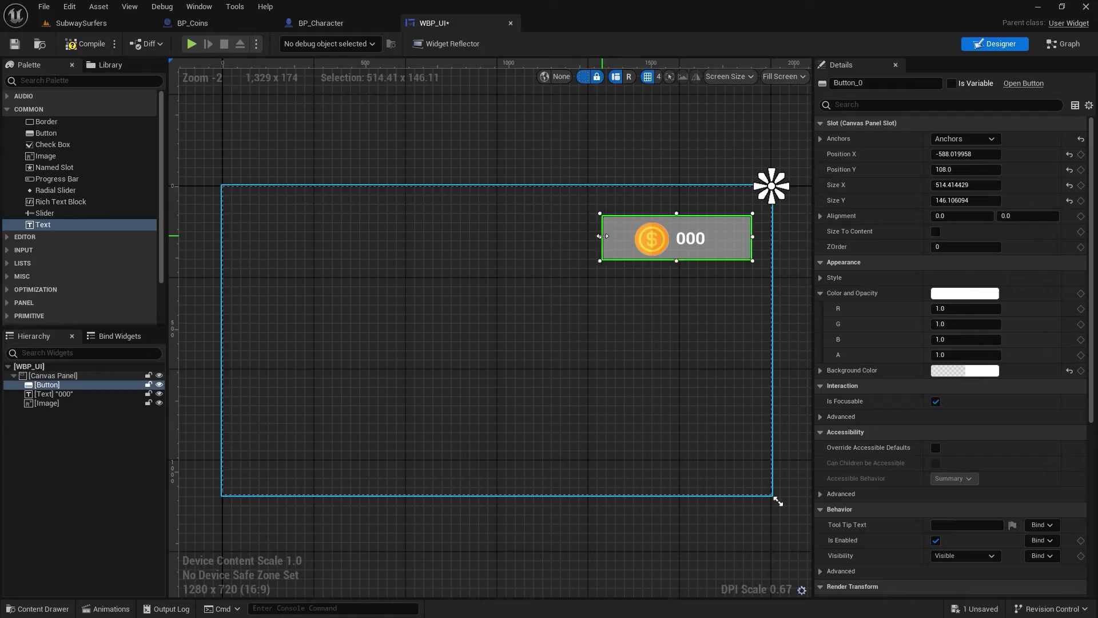
click(751, 240)
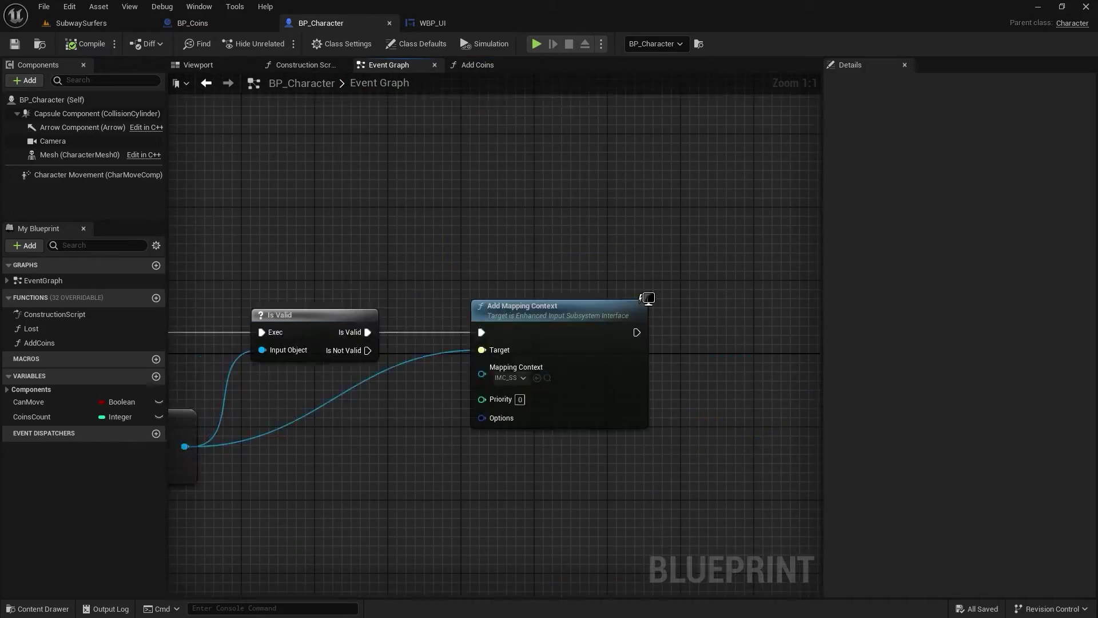
drag(492, 332, 527, 331)
text(create widget)
key(Return)
click(594, 381)
click(616, 570)
Step: Store the created widget in a variable, then play and jump the runner
drag(638, 362, 675, 378)
click(774, 449)
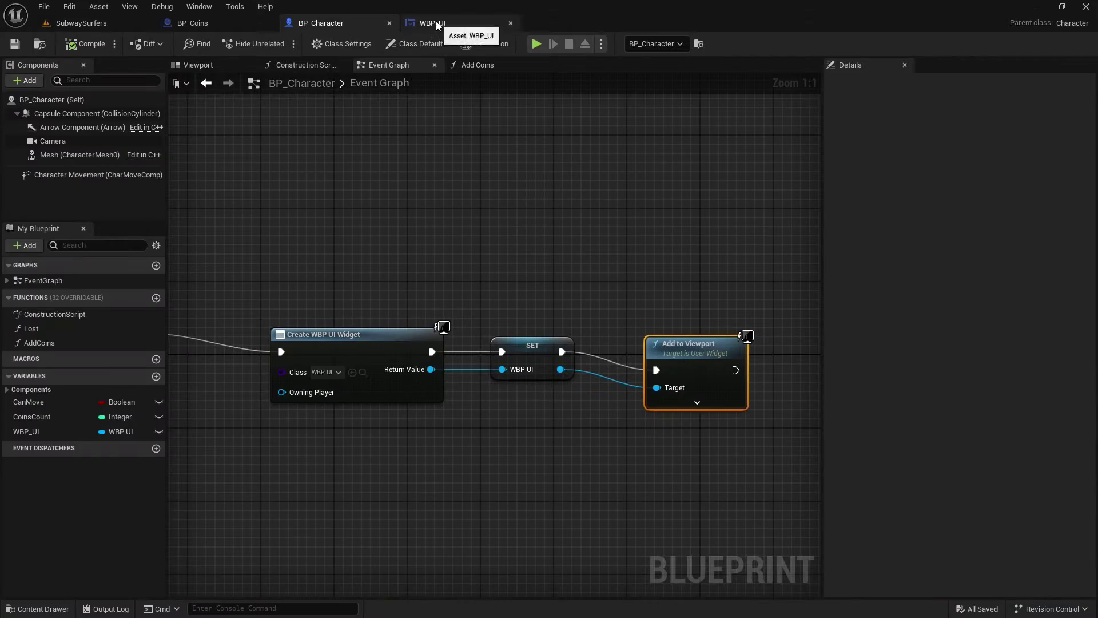
click(435, 23)
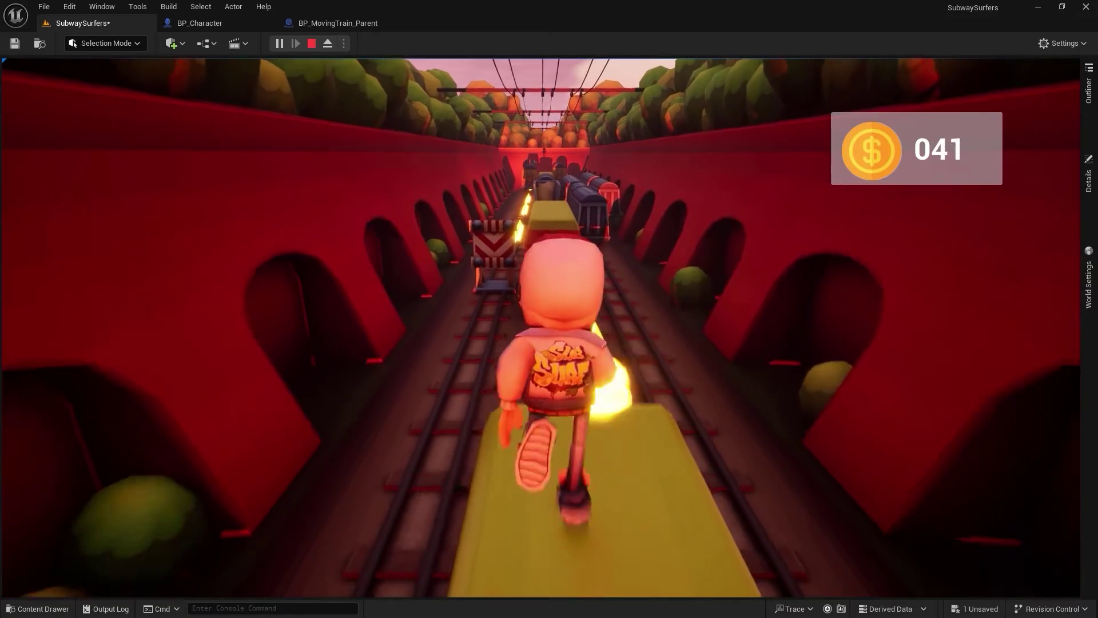
key(space)
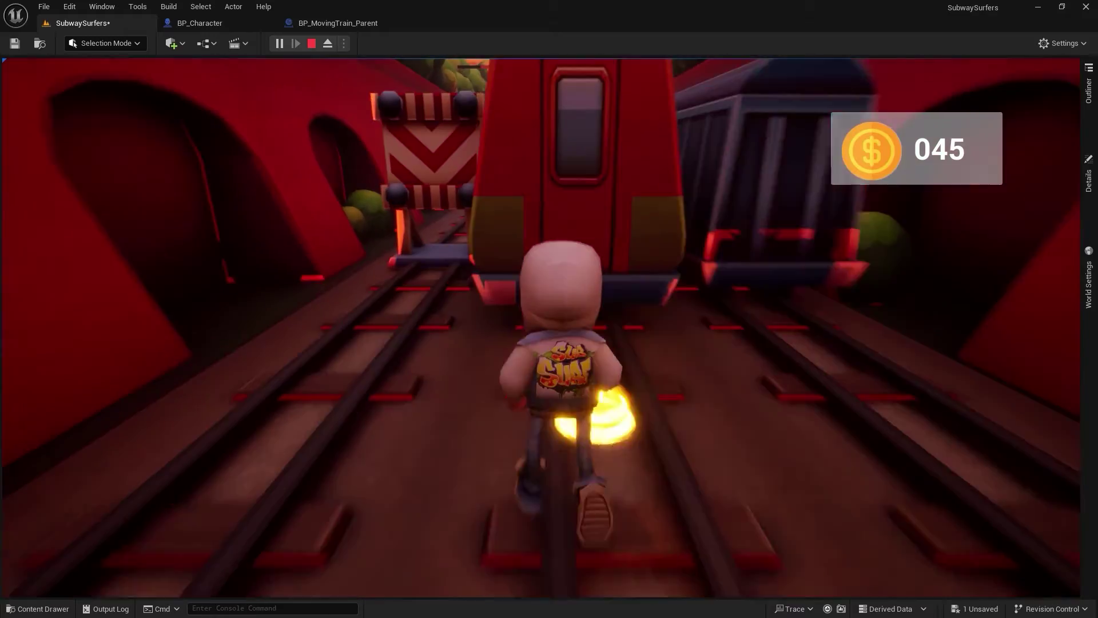